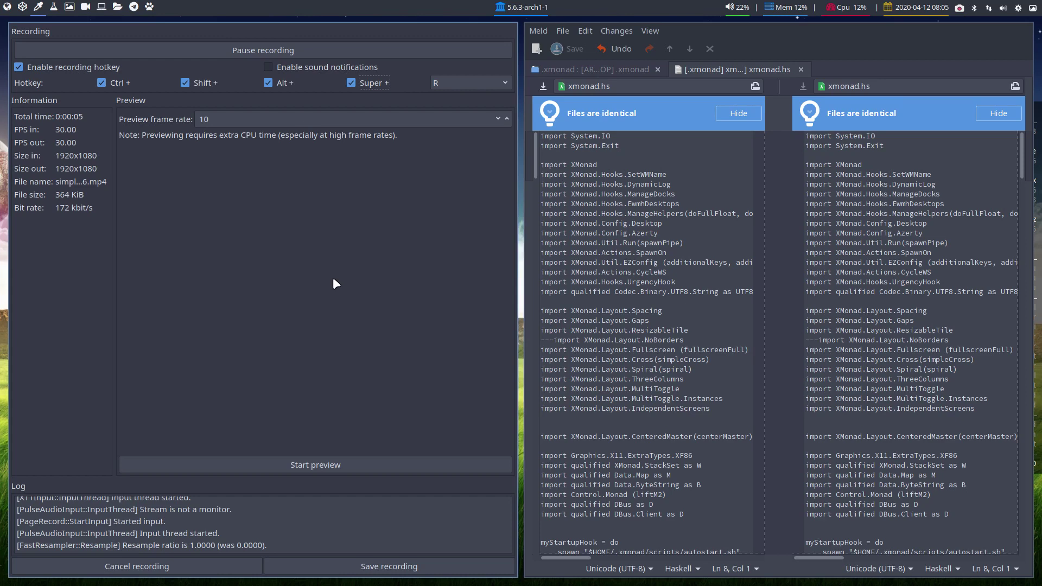
Open and close the htop process viewer and hide the SimpleScreenRecorder window
key("super+h")
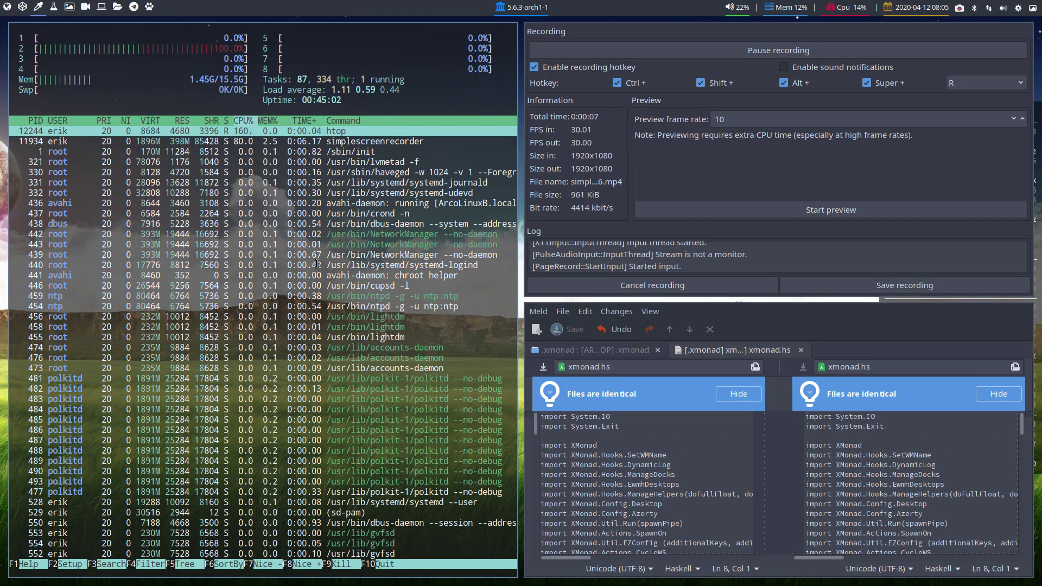
key("super+q")
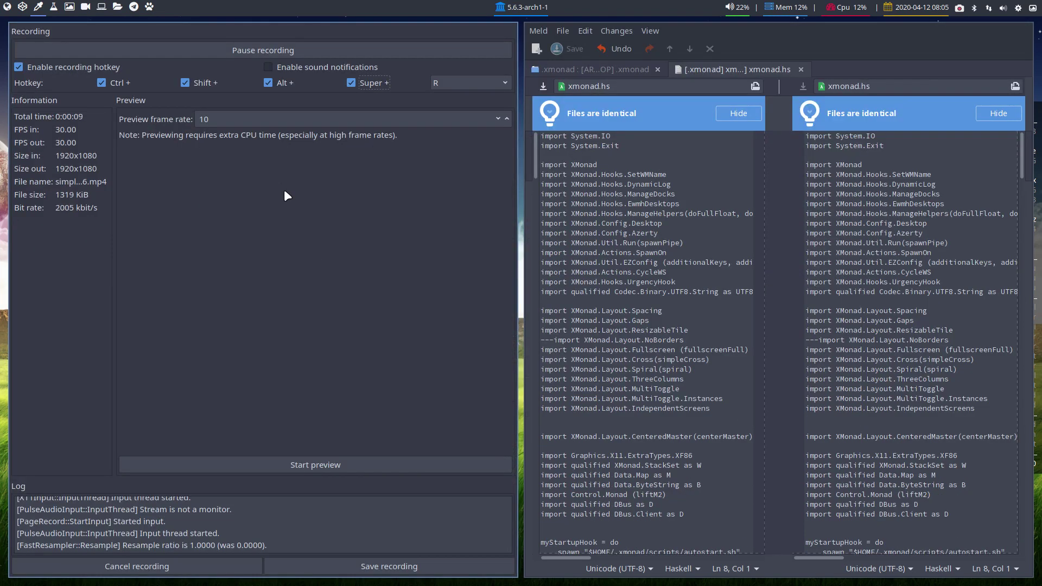
right_click(959, 8)
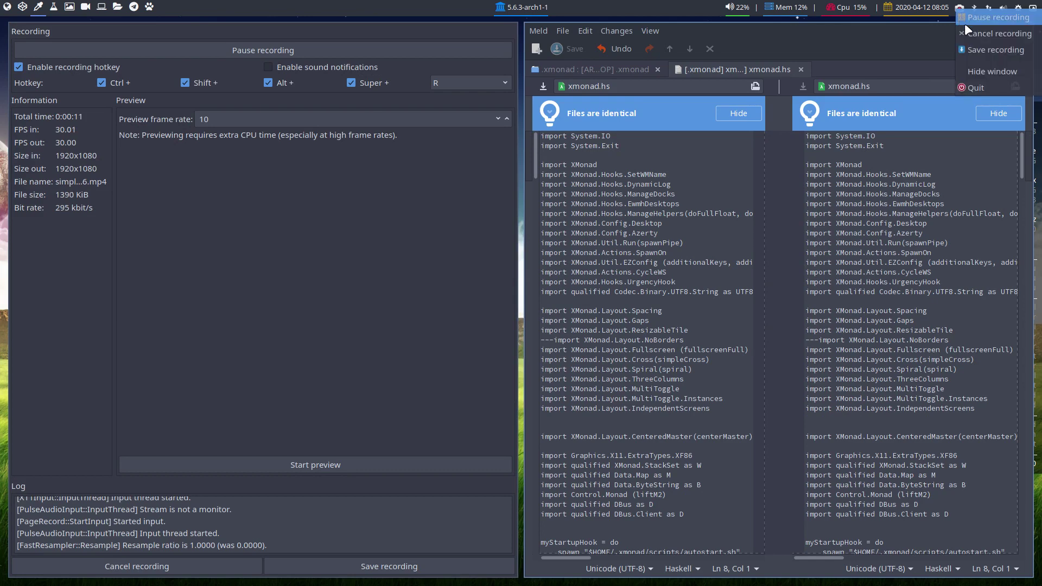
left_click(981, 64)
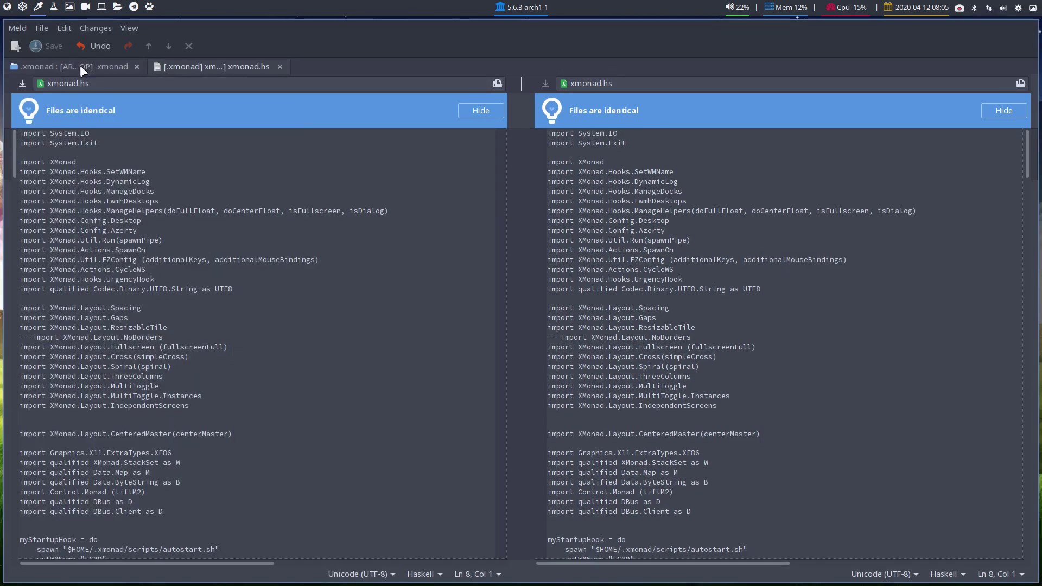
left_click(23, 6)
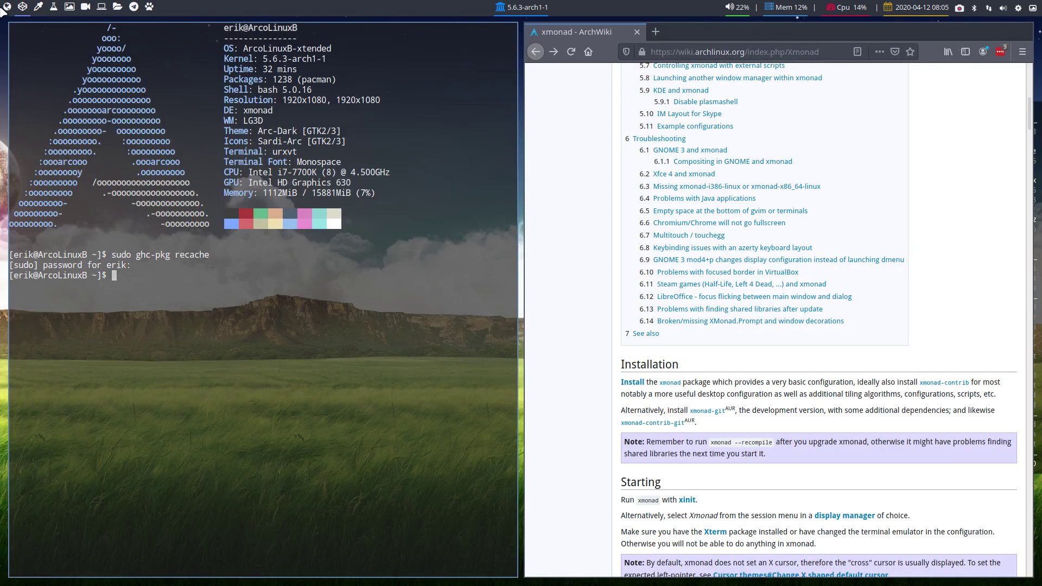
left_click(1, 8)
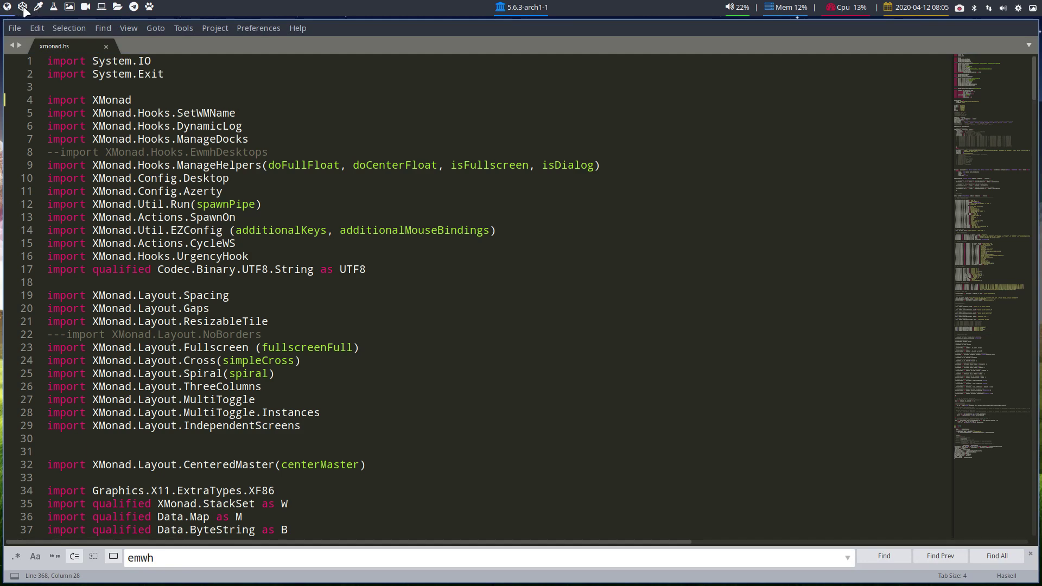
left_click(23, 7)
left_click(39, 7)
On an empty workspace, open xmonad.errors from the home directory's .xmonad folder, check its contents and close the file
left_click(54, 10)
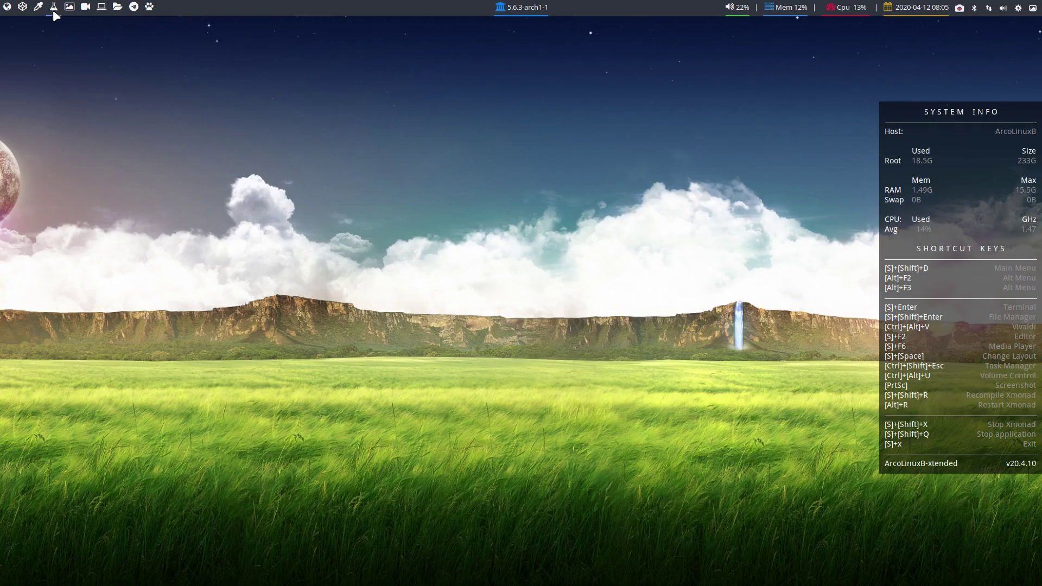
key("super+shift+Return")
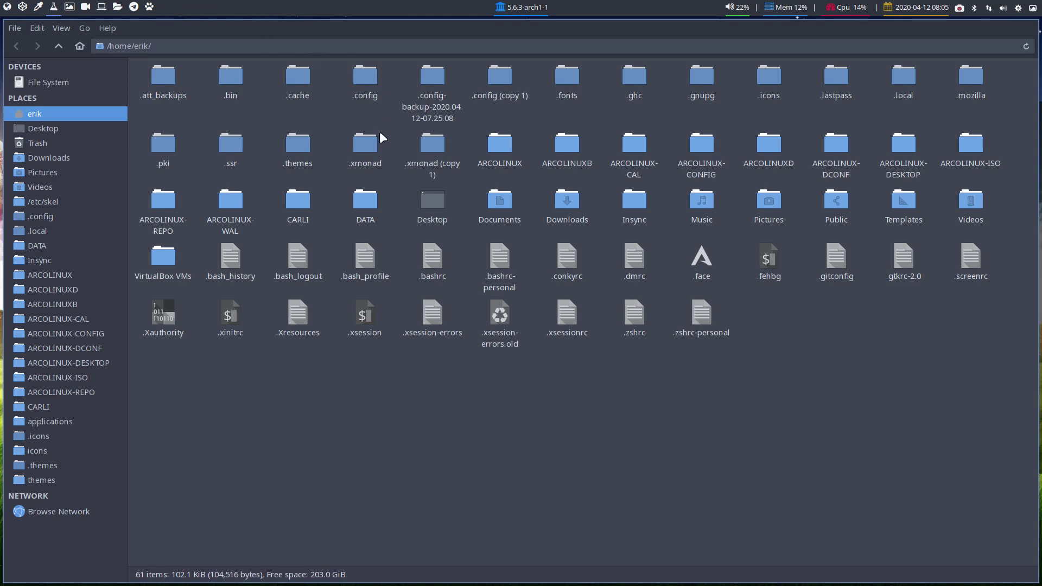
double_click(364, 144)
double_click(300, 77)
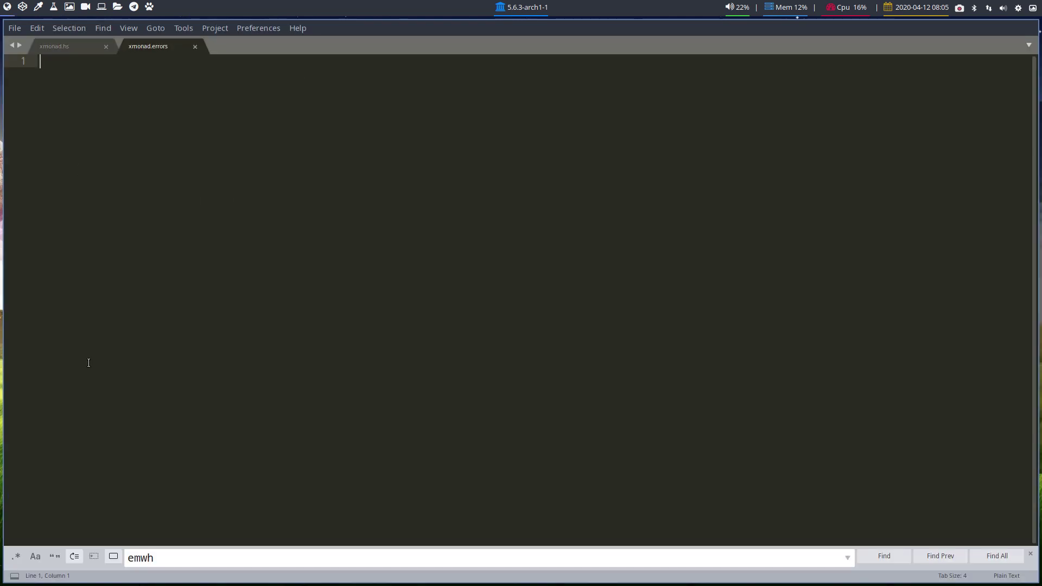
left_click(194, 47)
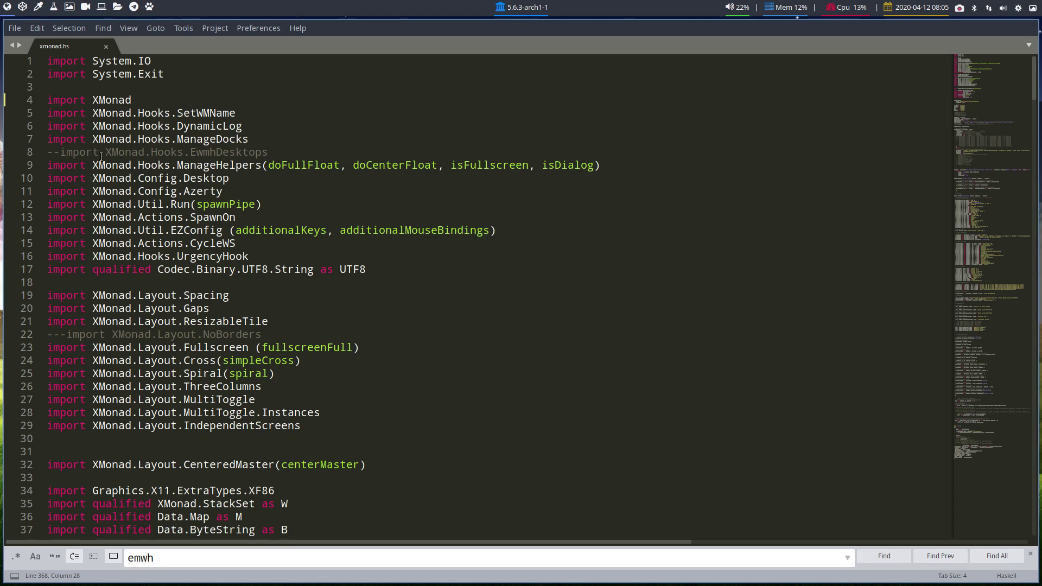
Check the commented-out EwmhDesktops import in xmonad.hs and the ArchWiki troubleshooting note on xmonad --recompile not finding modules
left_click(60, 154)
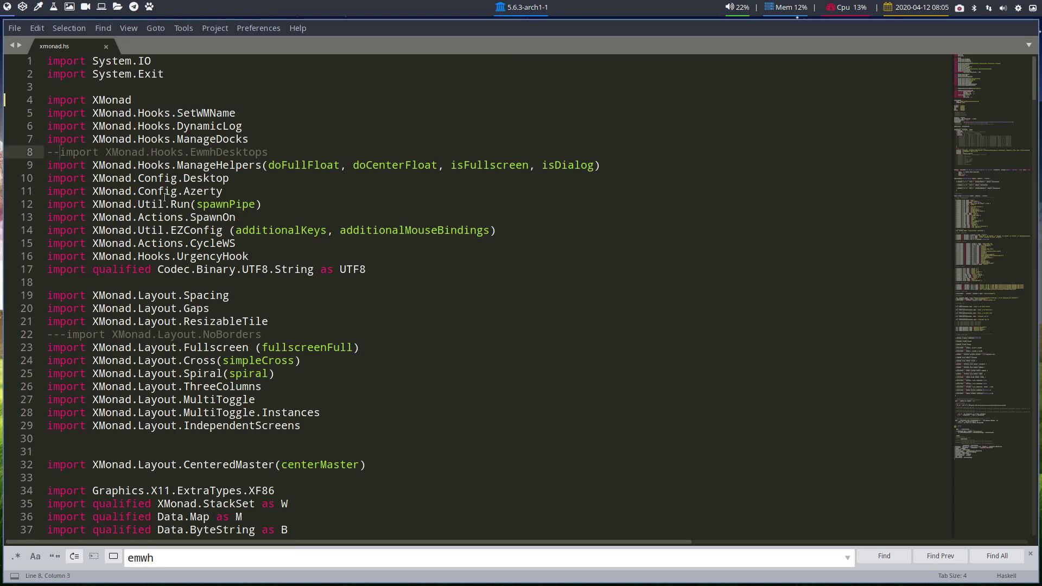
left_click(23, 8)
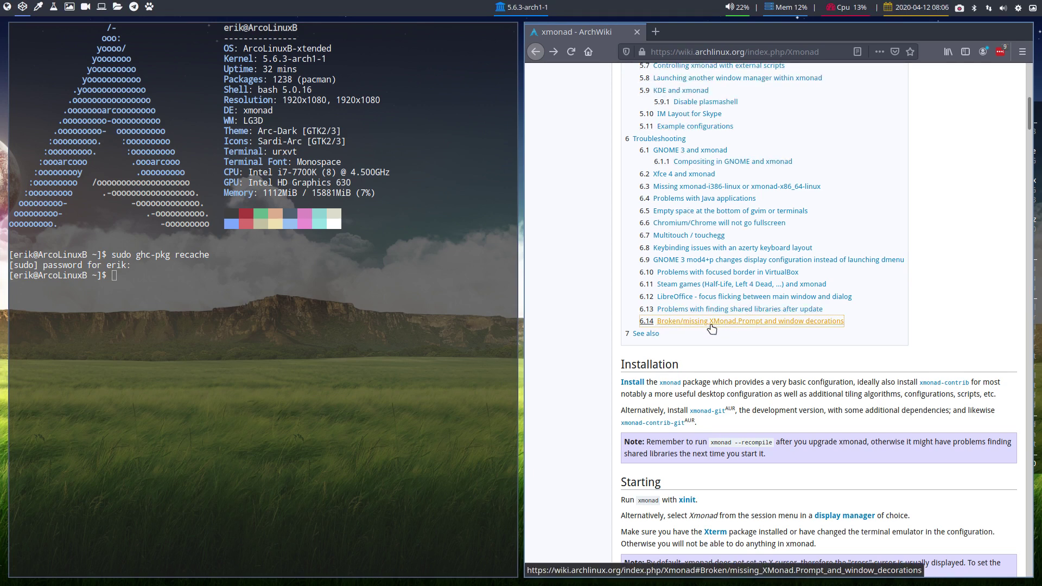
left_click(834, 323)
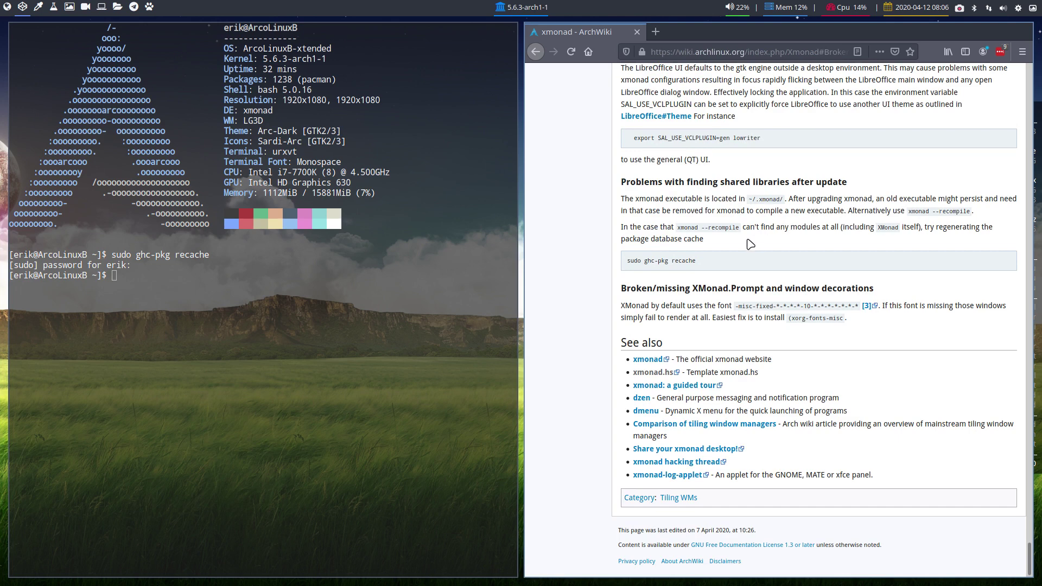
left_click_drag(841, 227, 919, 229)
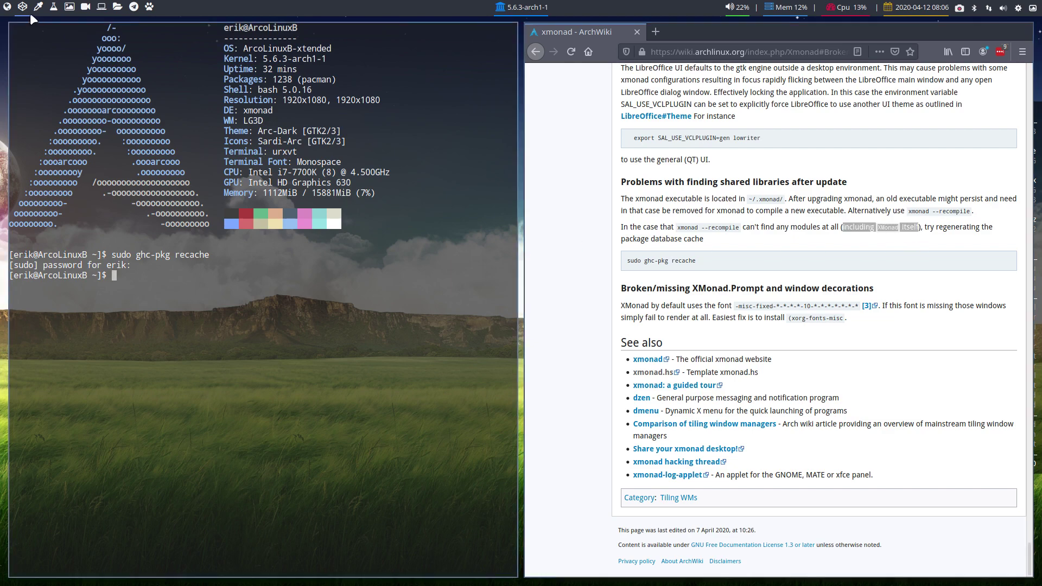
Compare the import XMonad line in xmonad.hs with the wiki note and its sudo ghc-pkg recache command
left_click(7, 8)
left_click_drag(133, 105, 43, 97)
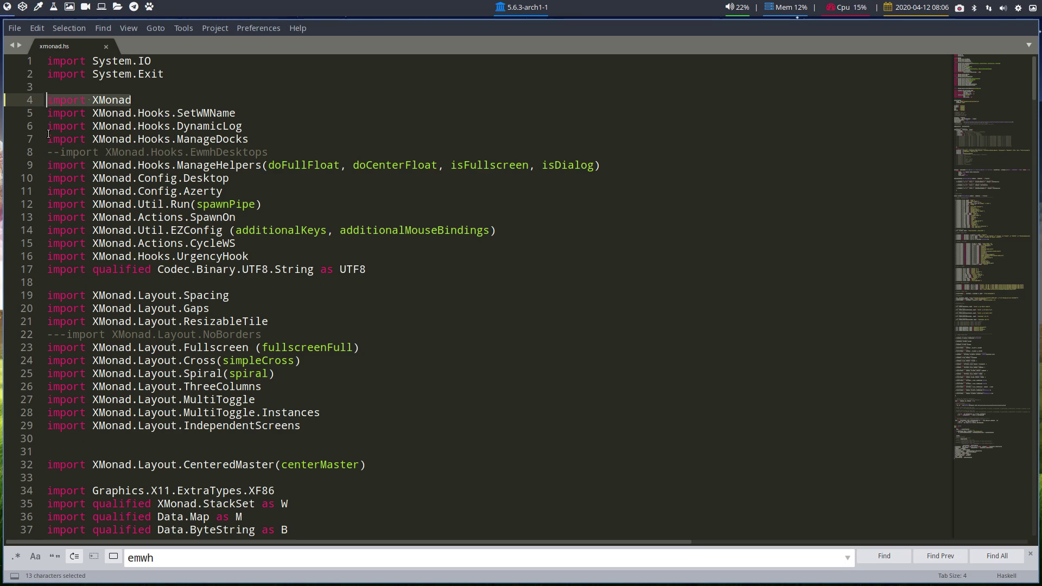
left_click(25, 9)
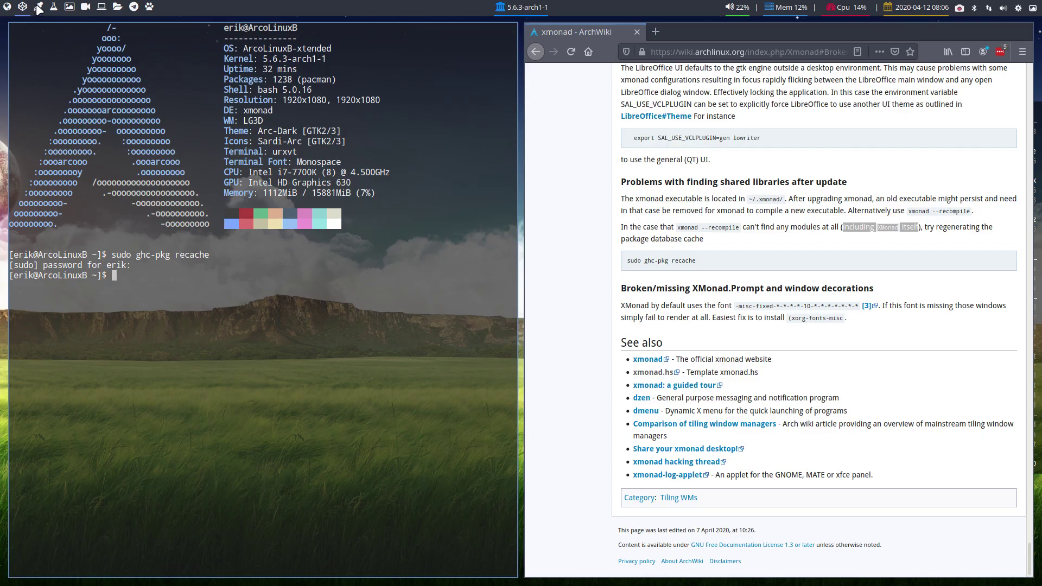
left_click(866, 230)
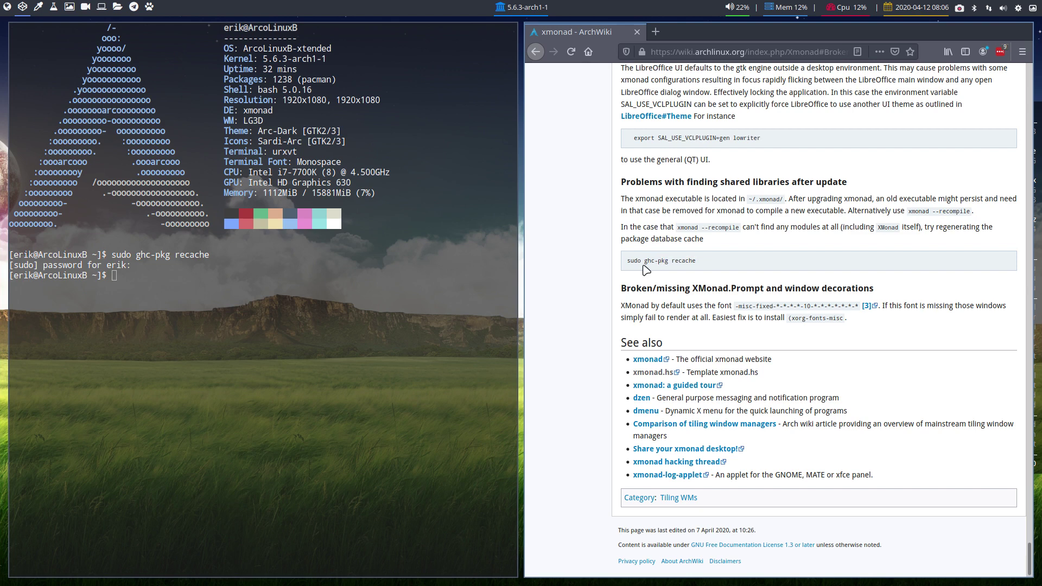
left_click_drag(641, 261, 757, 282)
Switch to the Meld comparison of the two xmonad.hs files
left_click(4, 7)
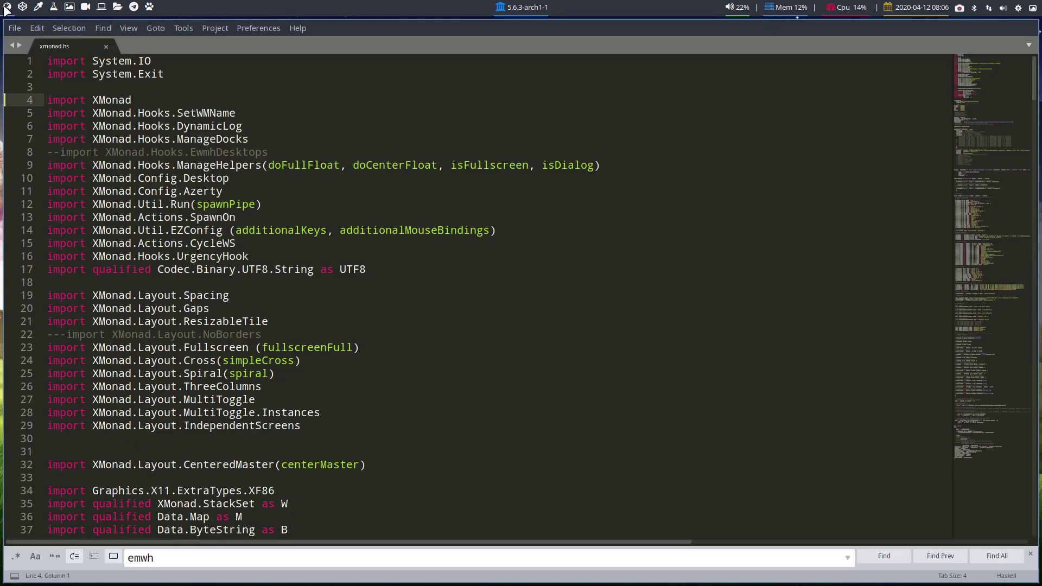
left_click(22, 7)
left_click(38, 8)
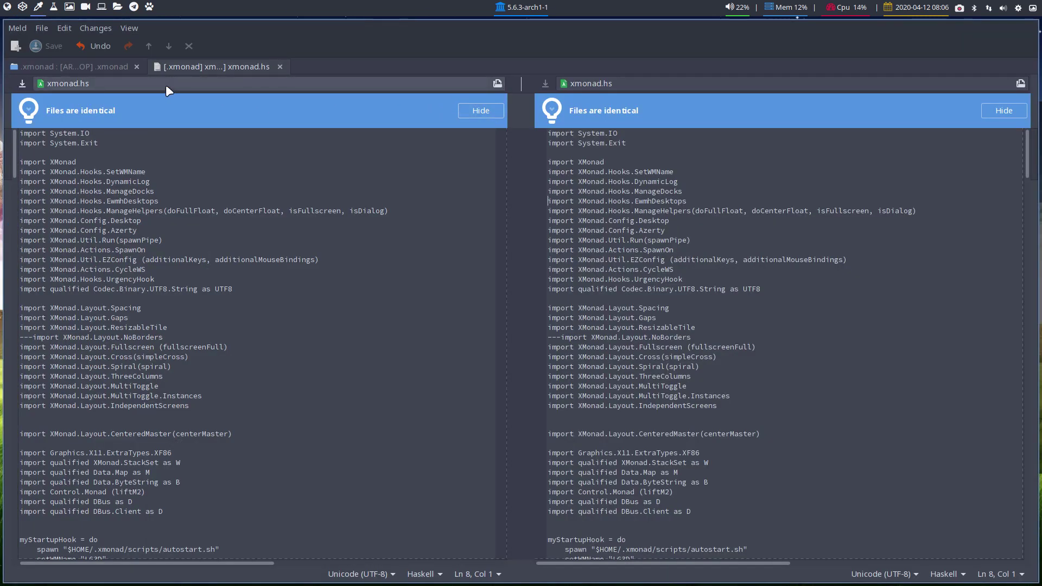
left_click(145, 84)
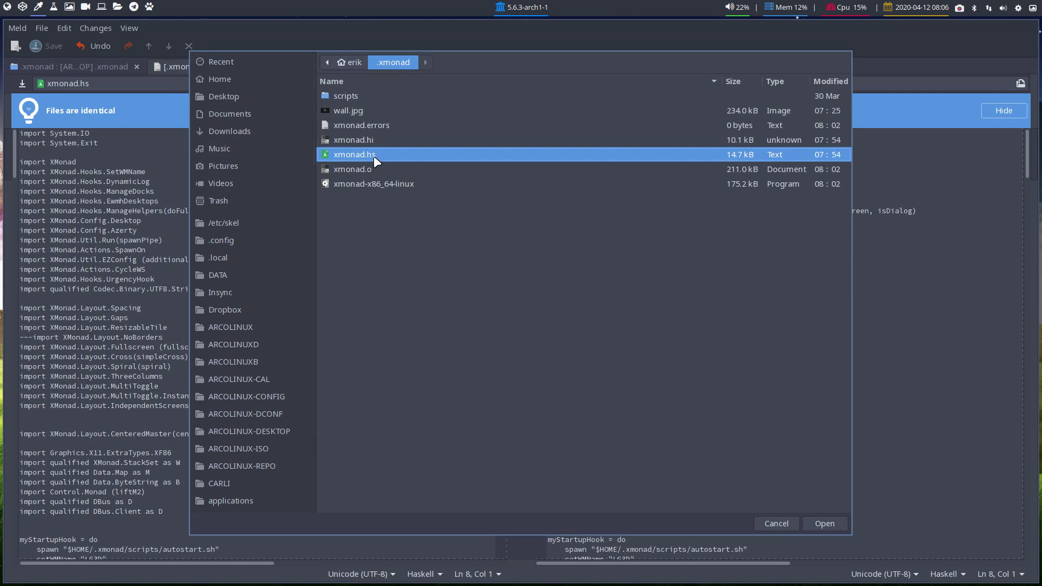
left_click(824, 523)
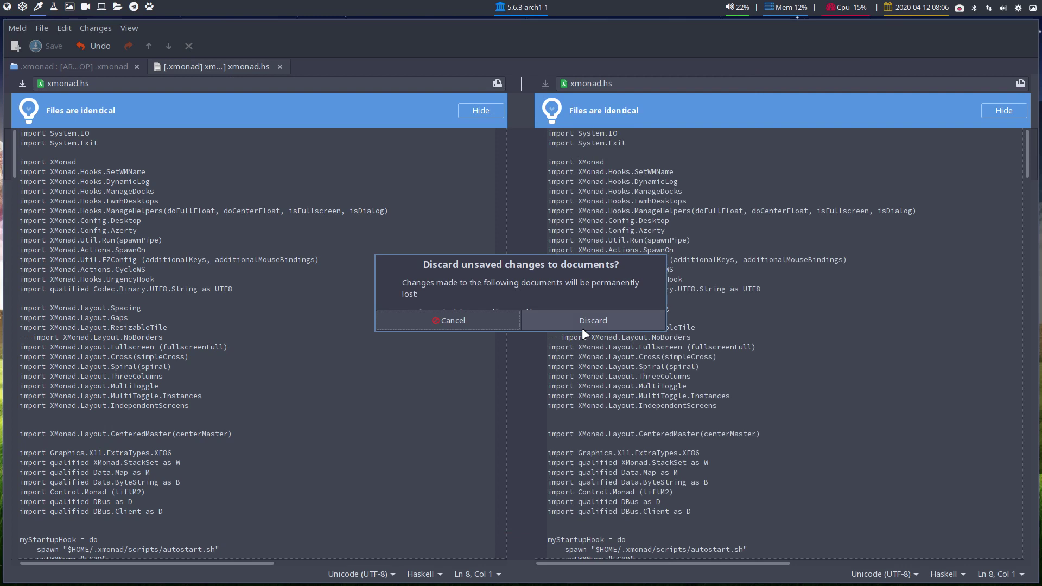
left_click(474, 321)
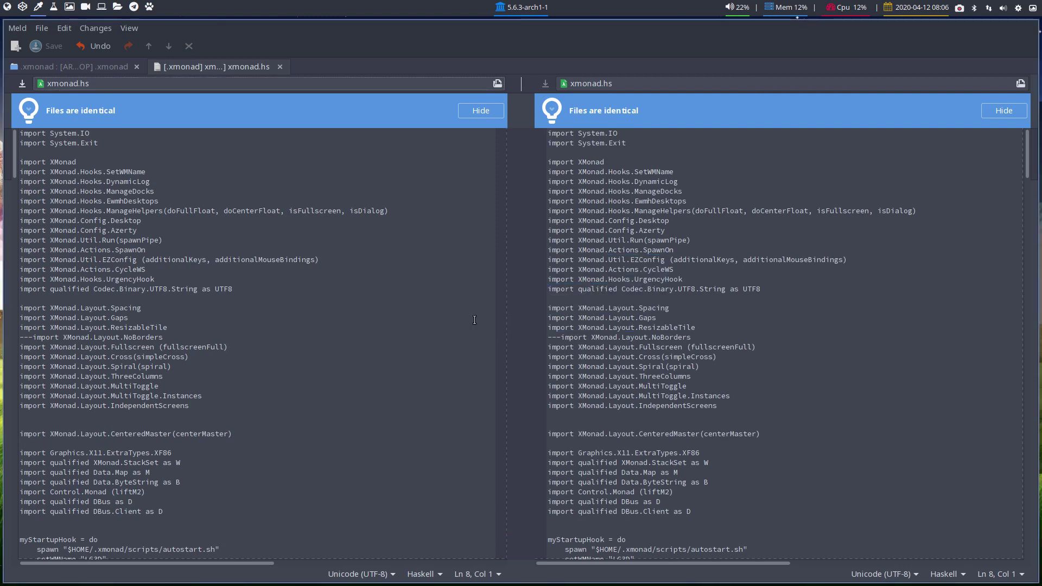
Save the unsaved changes in the local xmonad.hs with the EwmhDesktops import uncommented
left_click(255, 184)
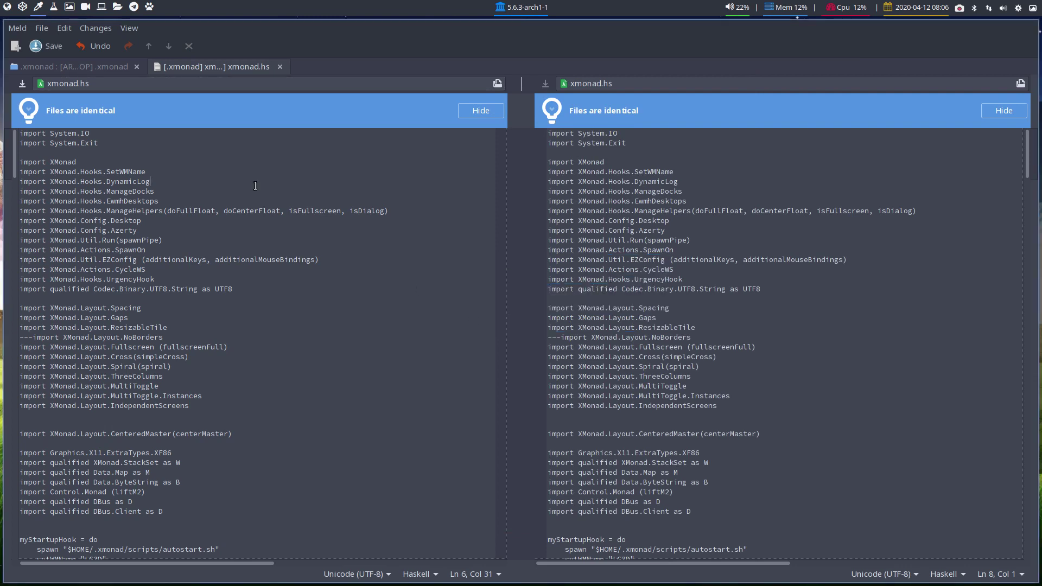
left_click(636, 200)
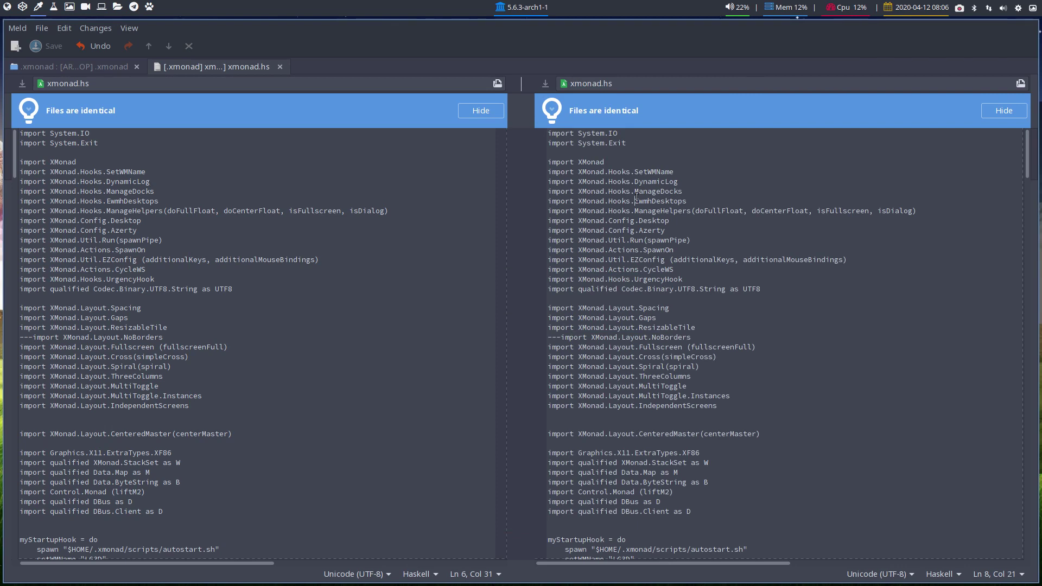
Return to the .xmonad folder comparison and choose arcolinux-xmonad-polybar/etc/skel/.xmonad again as the second compared folder
left_click(93, 64)
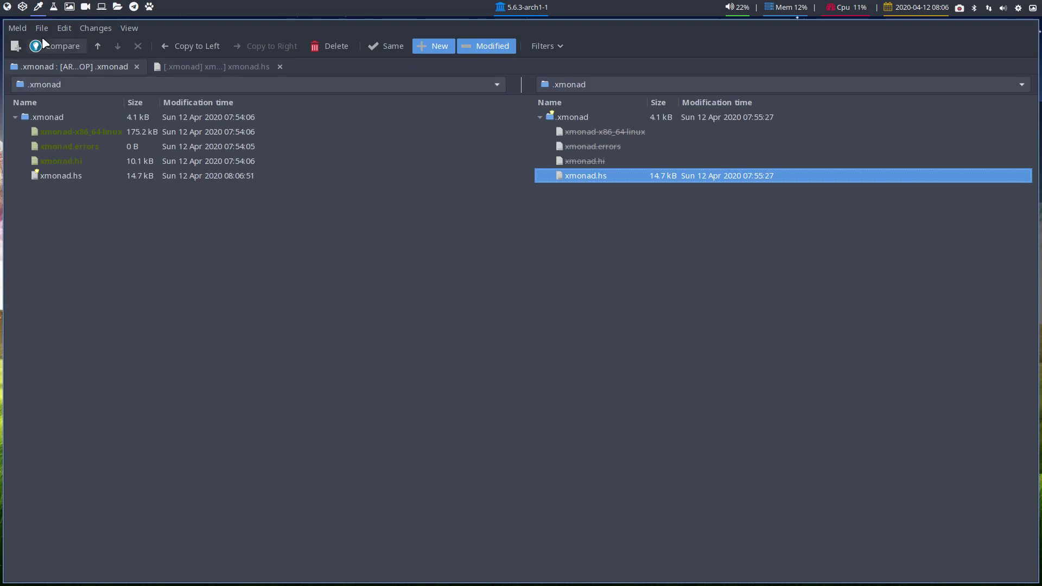
left_click(21, 26)
left_click(21, 25)
left_click(83, 176)
left_click(565, 181)
left_click(599, 84)
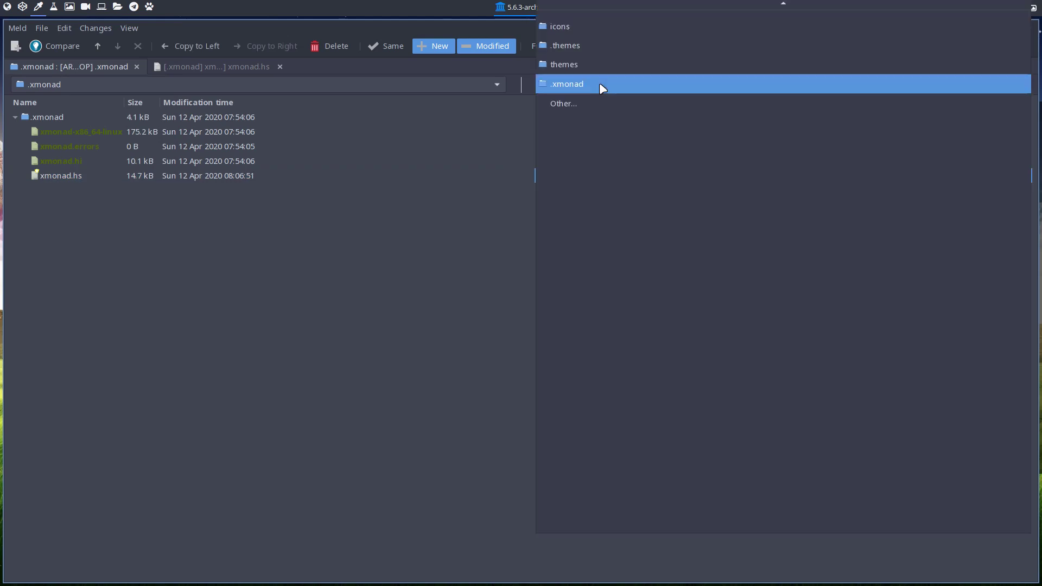
left_click(600, 103)
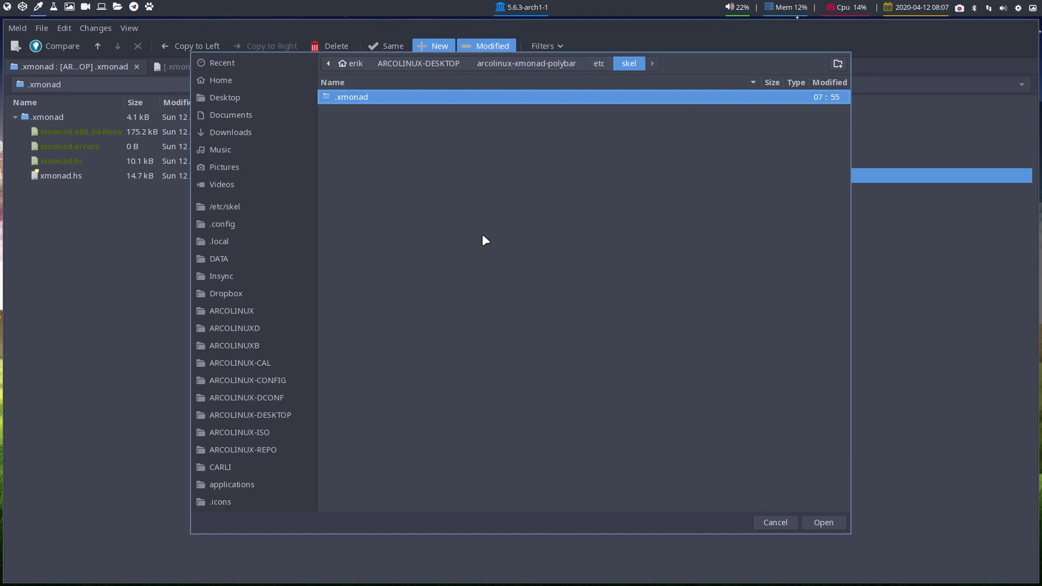
left_click(812, 518)
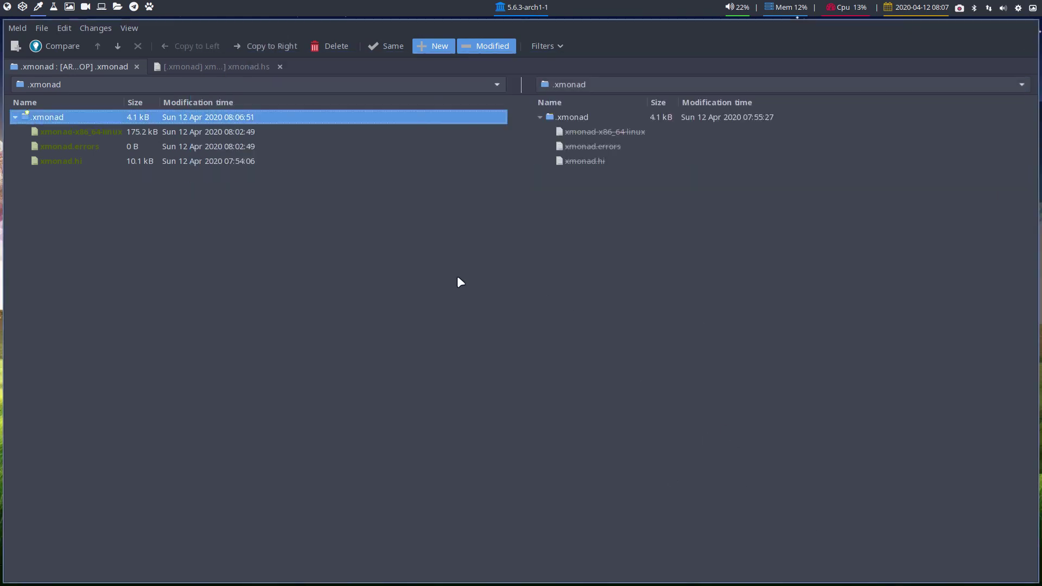
left_click(107, 86)
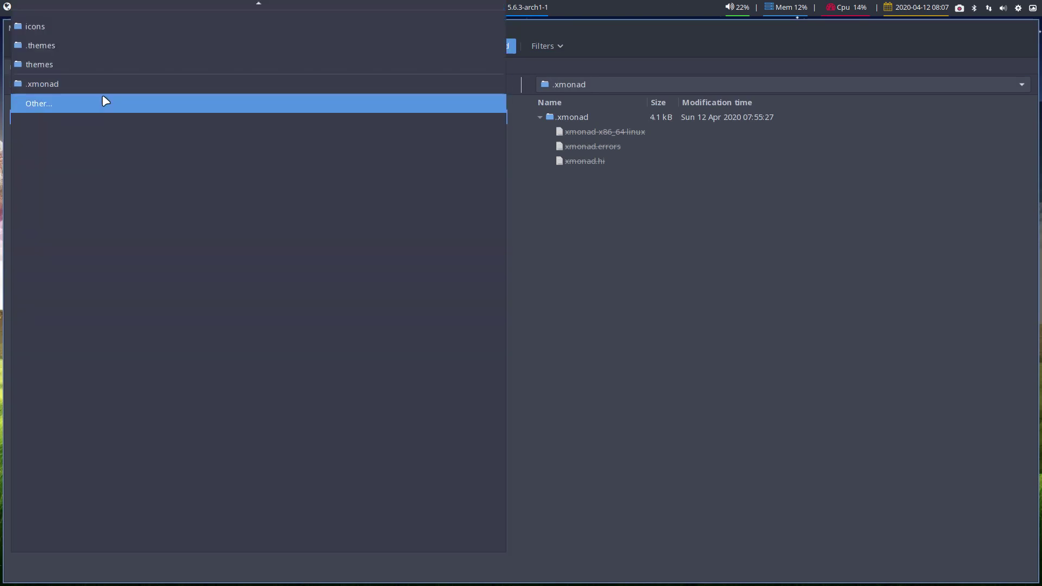
left_click(103, 85)
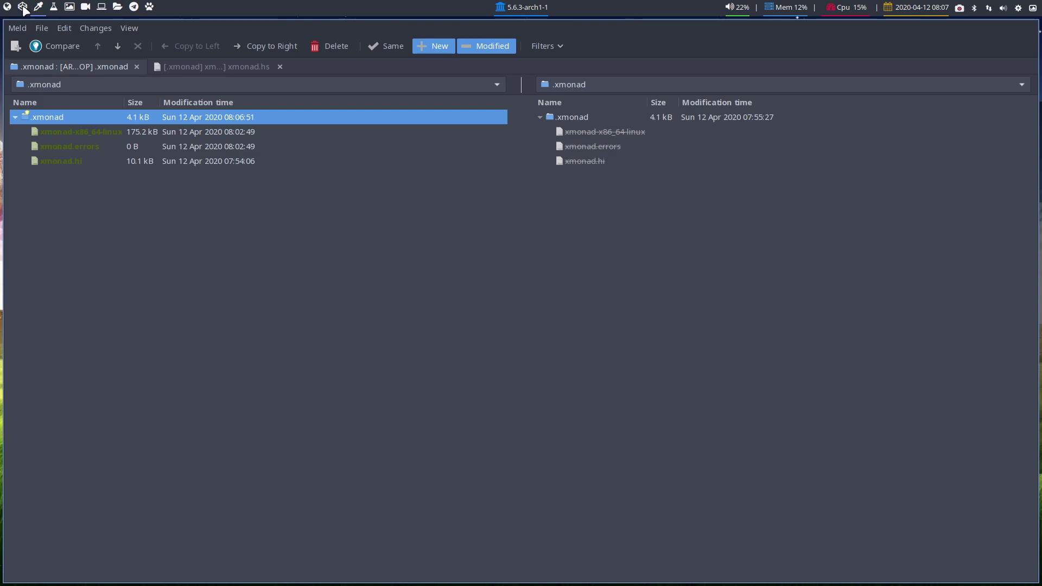
Recompile XMonad from the terminal workspace and check the reloaded xmonad.hs in the text editor
key("super+2")
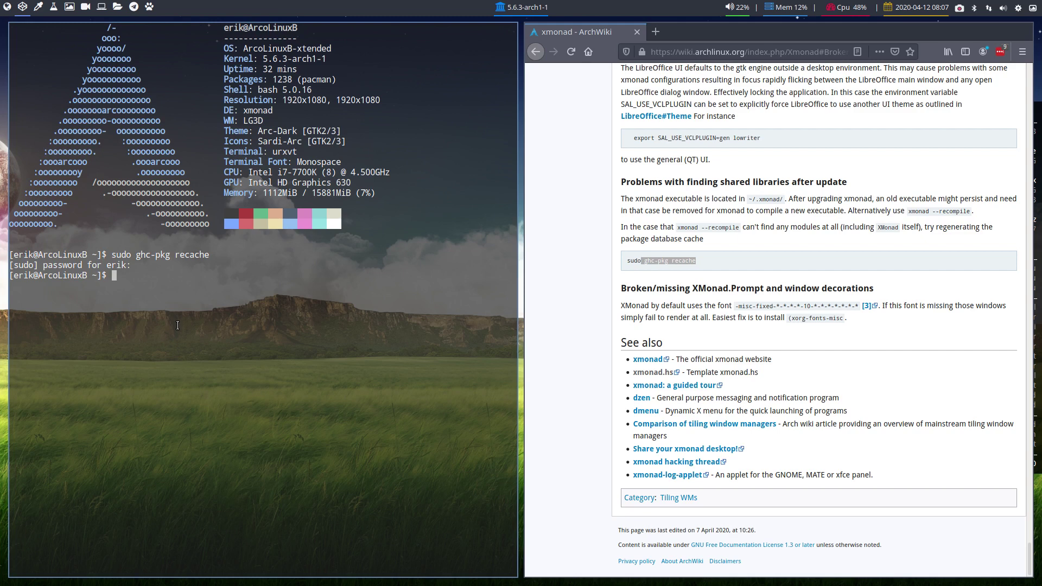
key("super+shift+r")
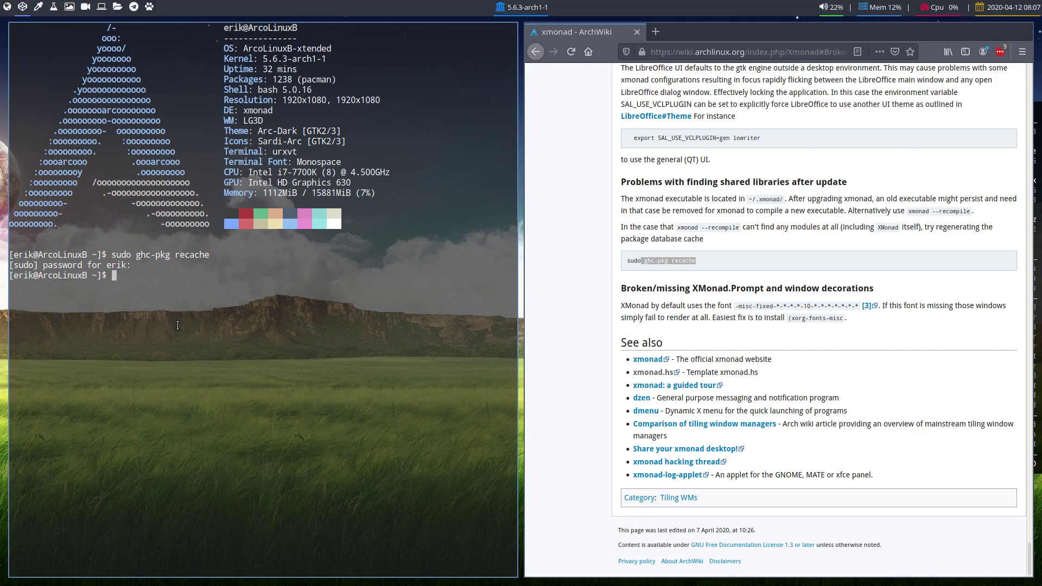
key("super+1")
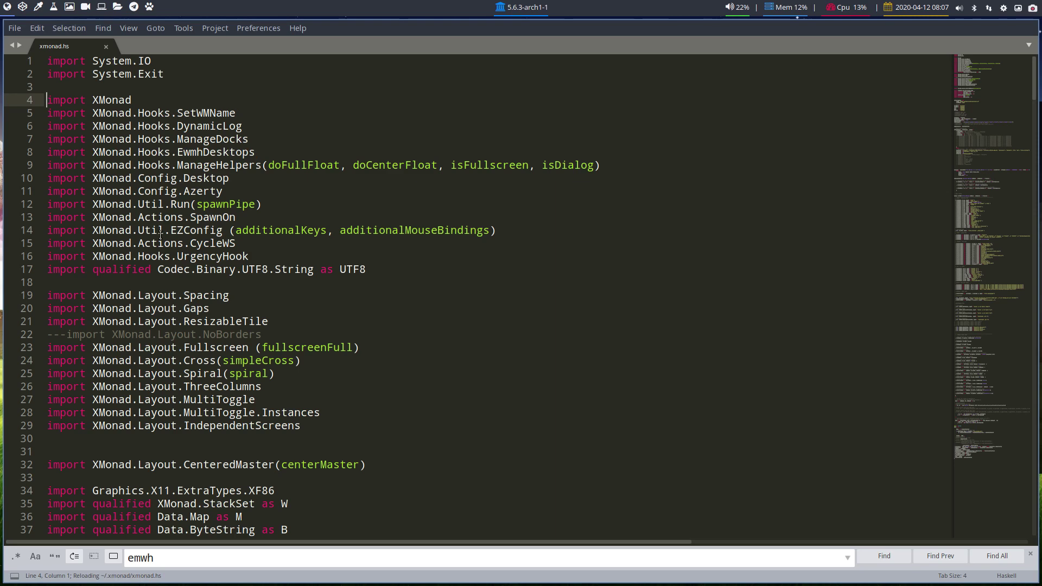
scroll(172, 231, "down", 4)
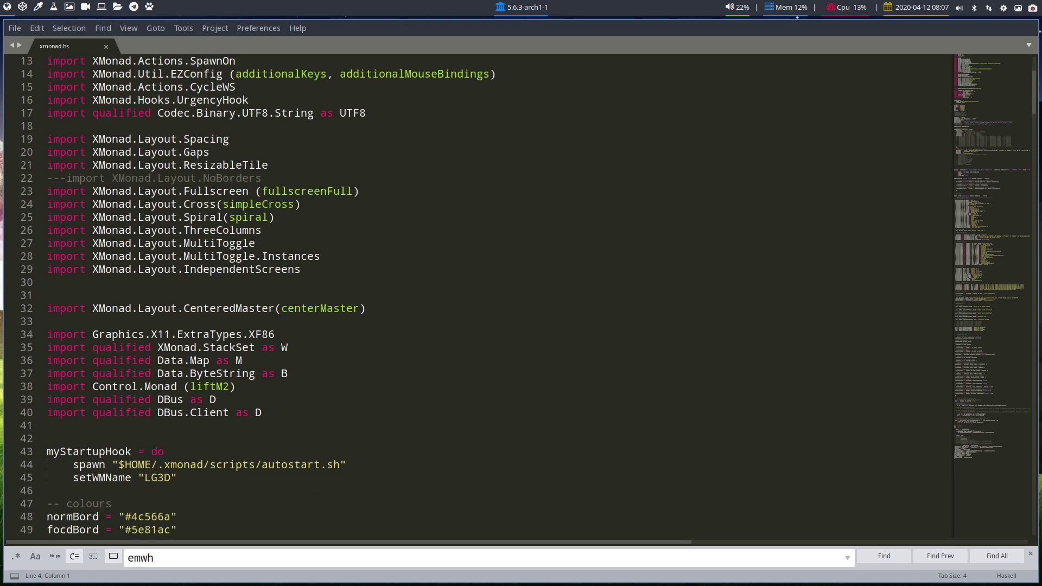
key("super+1")
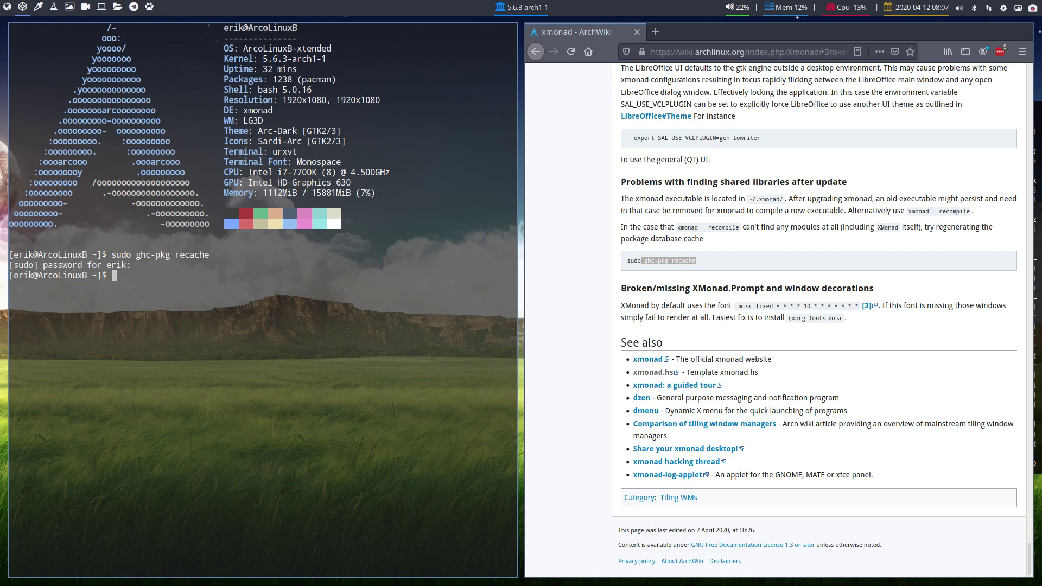
Highlight the sudo ghc-pkg recache command in the terminal and open xmonad.hs from the .xmonad folder in the text editor
left_click_drag(211, 254, 111, 253)
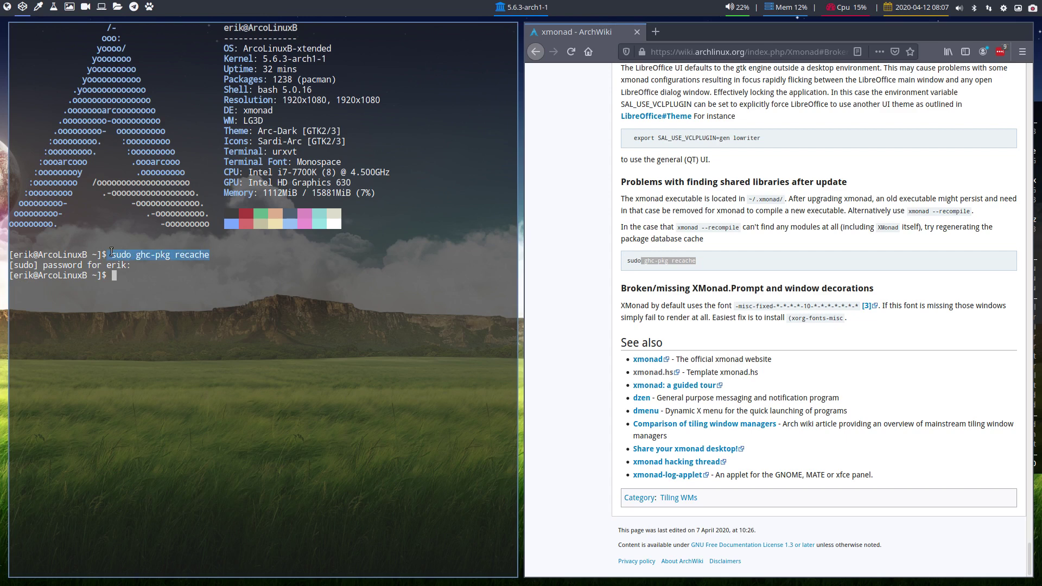
key("super+3")
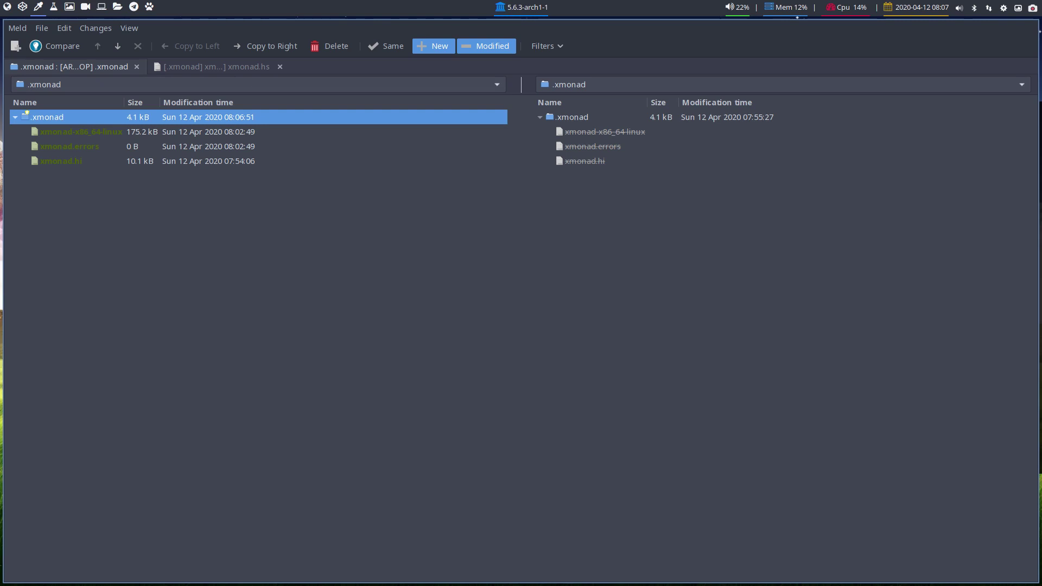
key("super+4")
key("Escape")
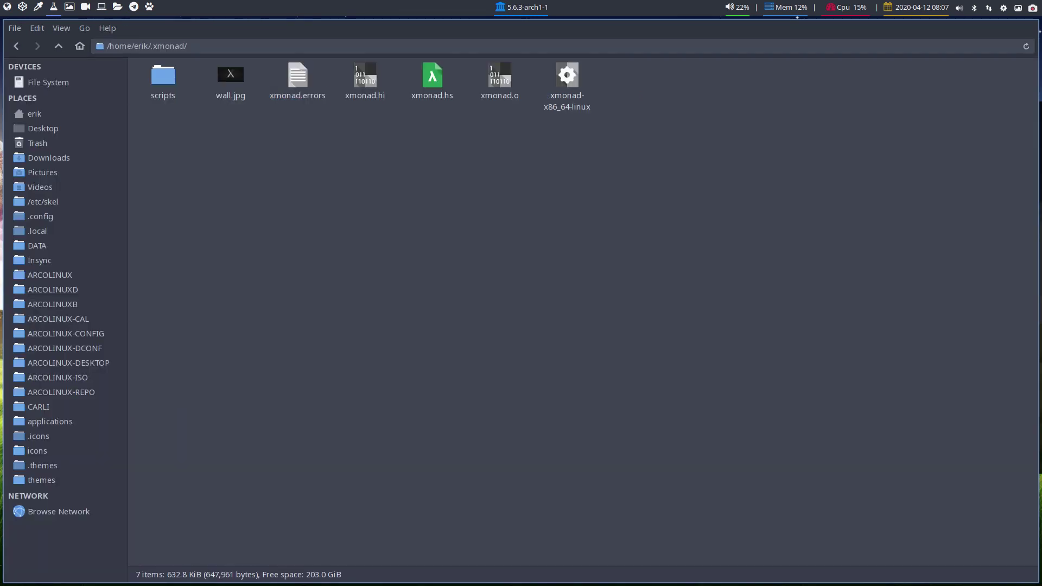
double_click(432, 76)
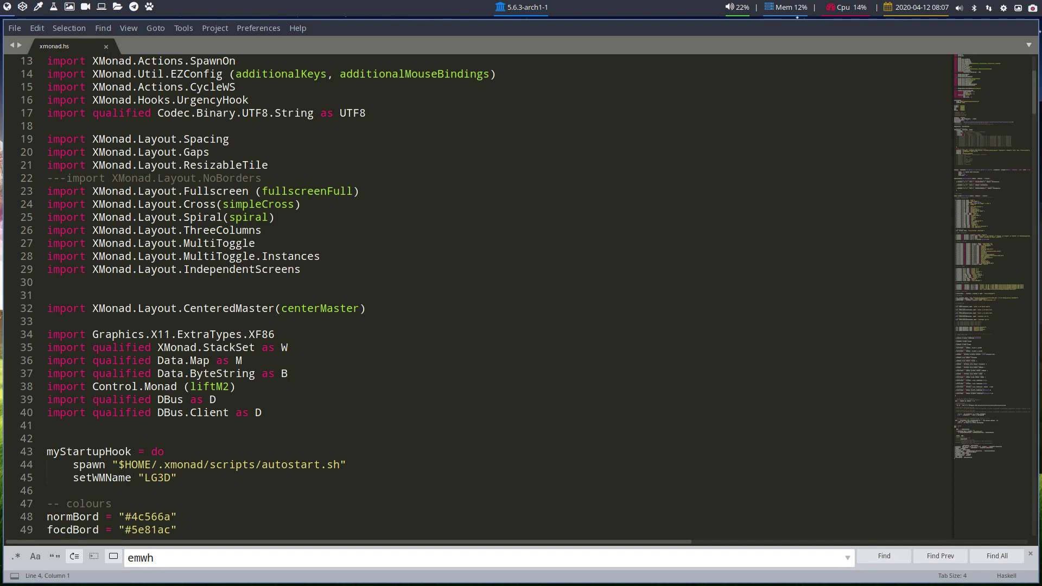
Return to the .xmonad folder in the file manager and open xmonad.errors in the text editor
key("alt+Tab")
key("alt+Tab")
key("alt+Tab")
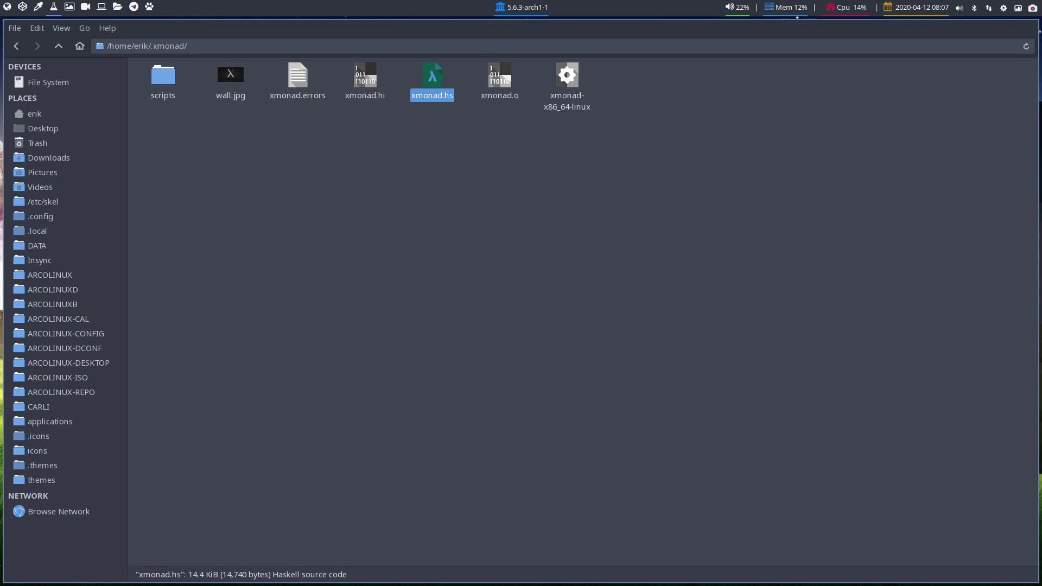
double_click(297, 76)
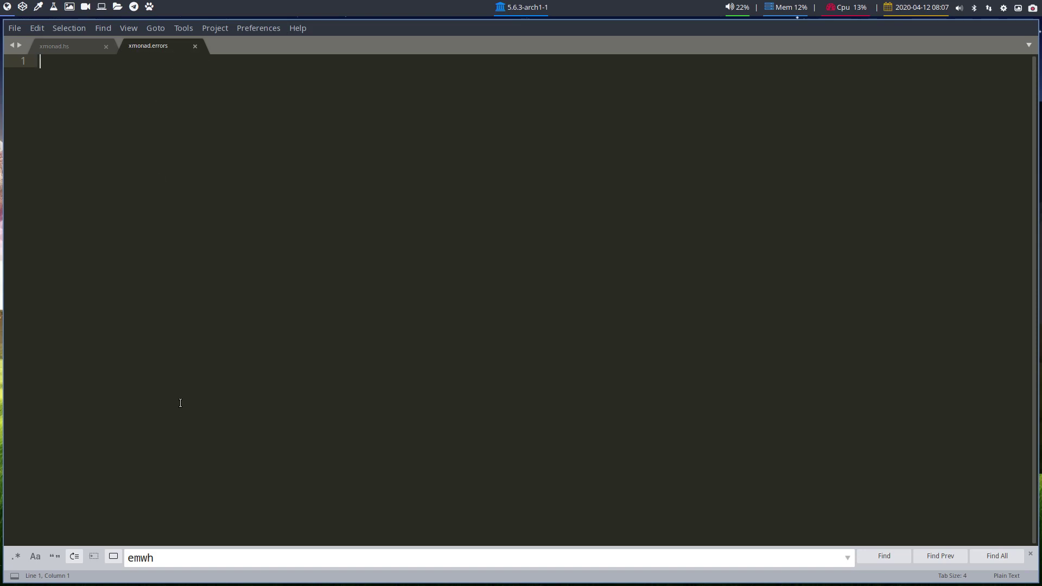
Open a new terminal beside the text editor and list XMonad's command-line options with xmonad --help
key("super+Return")
type("xmona")
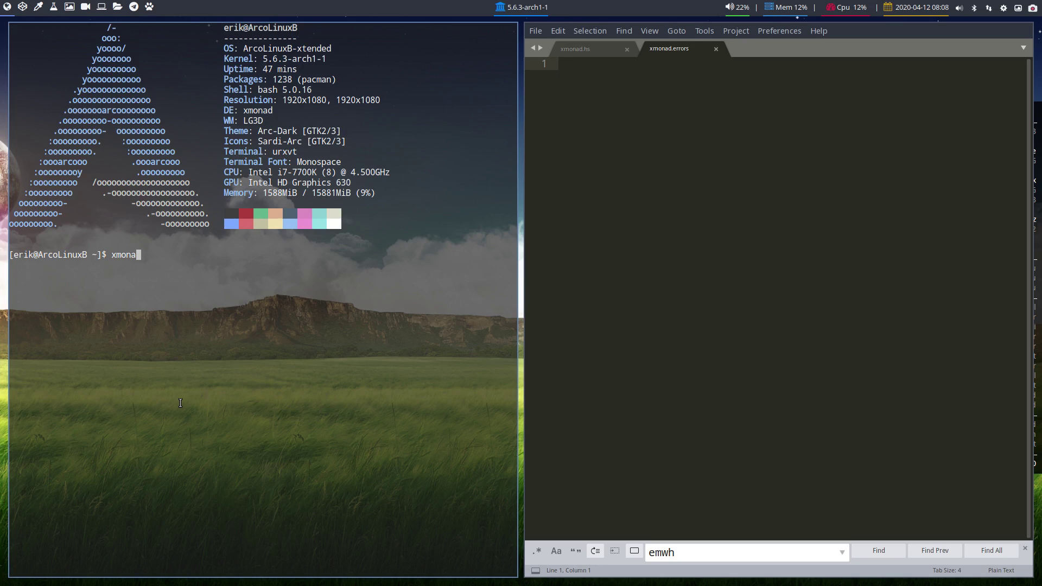
type("d --j")
key("BackSpace")
type("help")
key("Return")
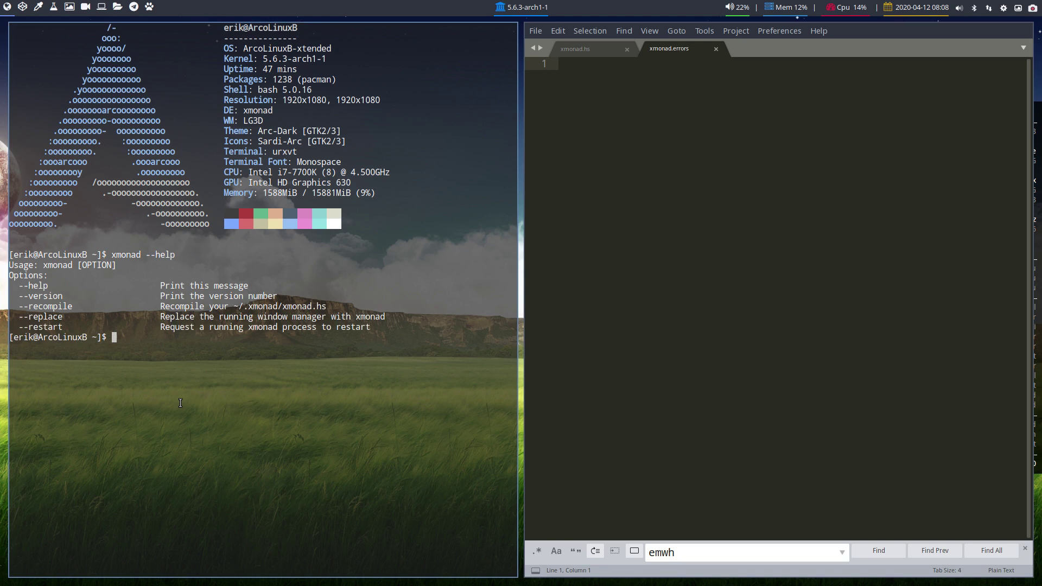
Recompile the XMonad configuration by running xmonad --recompile in the new terminal
key("Up")
key("BackSpace")
key("BackSpace")
key("BackSpace")
key("BackSpace")
type("recompile")
key("Return")
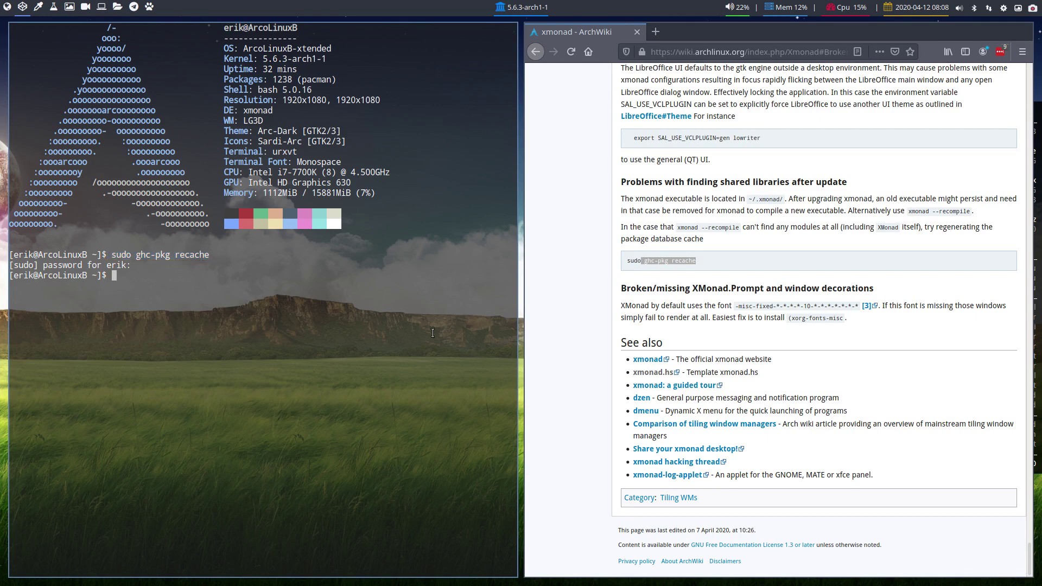
Return to the ArchWiki xmonad page and highlight the full sudo ghc-pkg recache command in the shared libraries section
left_click(712, 268)
left_click_drag(626, 261, 698, 261)
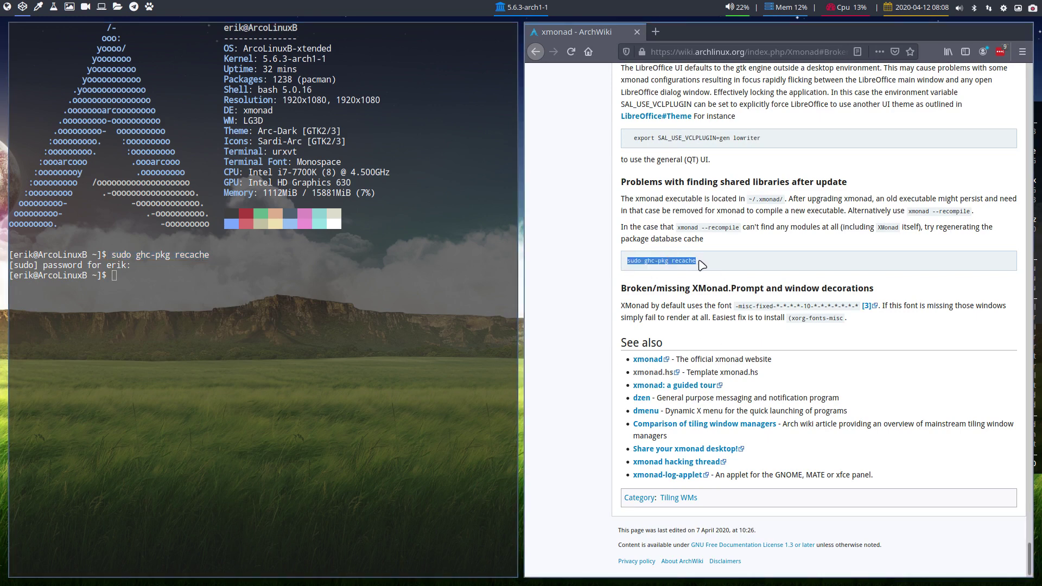